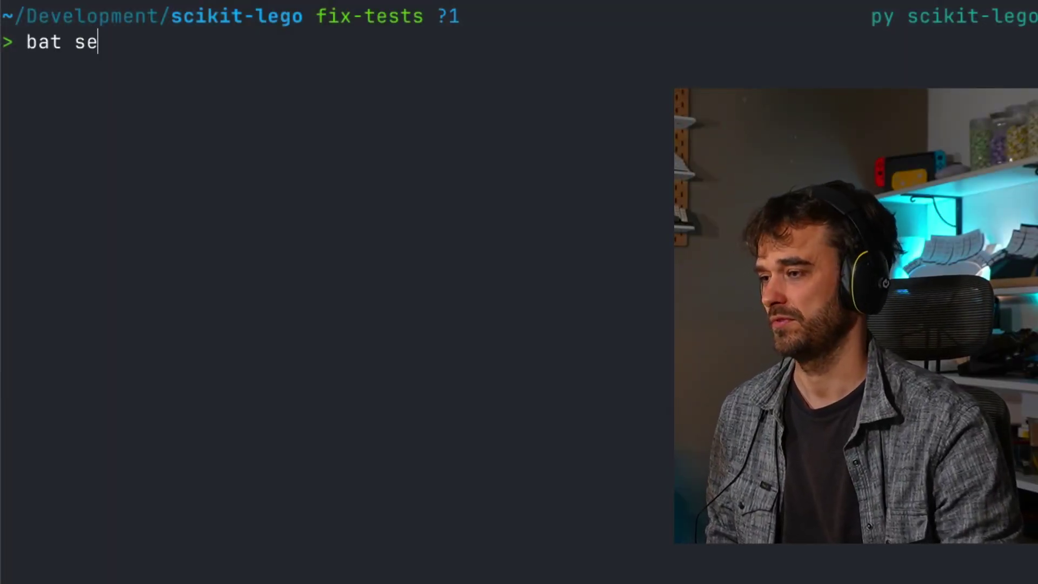
type("tup.py")
Step: Run bat on setup.py to print the scikit-lego setup script
key("Return")
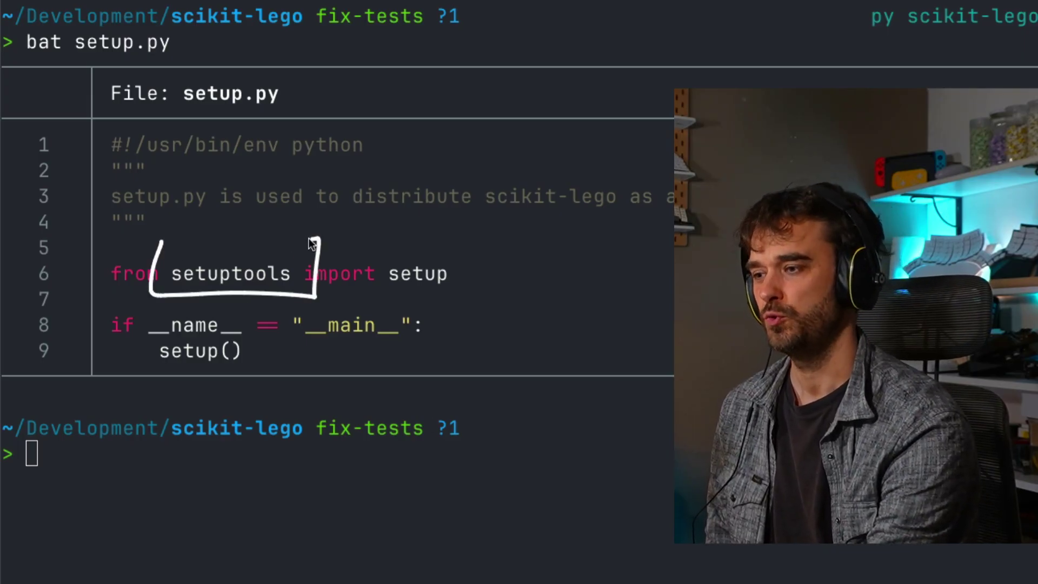
Step: Bracket setuptools, then circle the imported setup and the __main__ check on line 8
left_click_drag(313, 243, 162, 244)
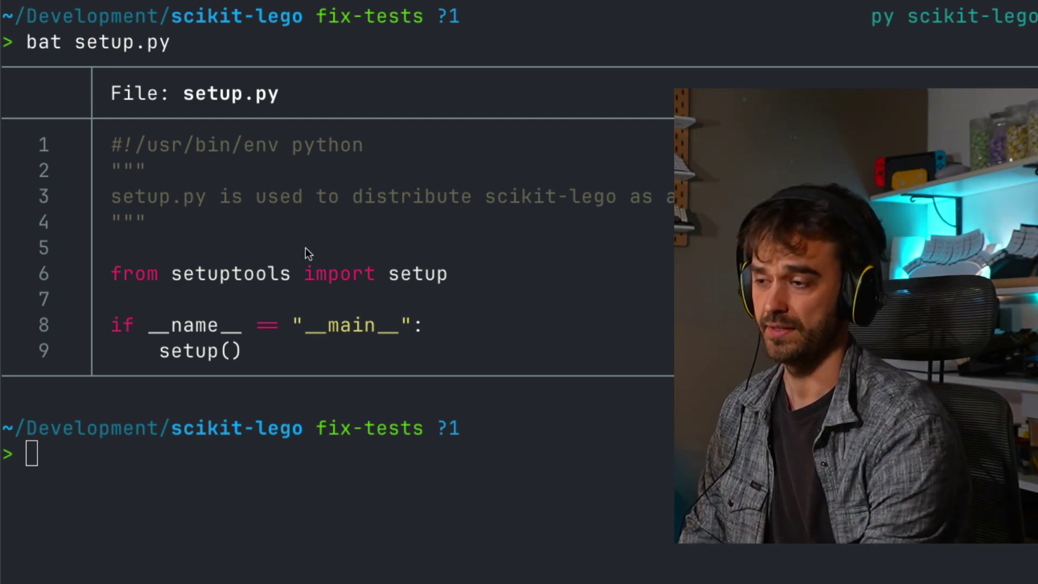
left_click_drag(186, 244, 274, 284)
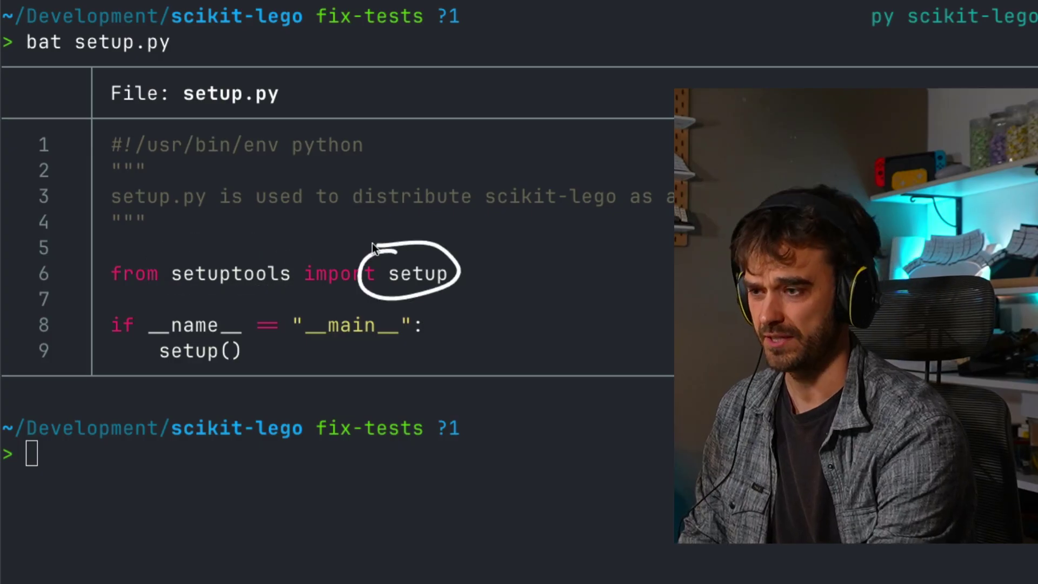
left_click_drag(302, 350, 391, 297)
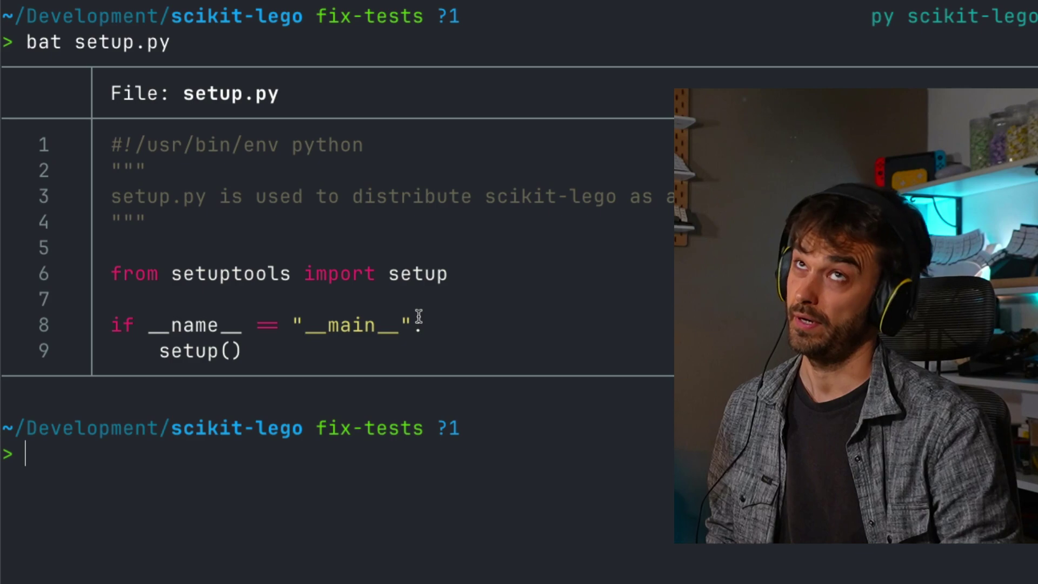
type("re")
Step: Complete the file name to readme.md and run bat on it
key("Tab")
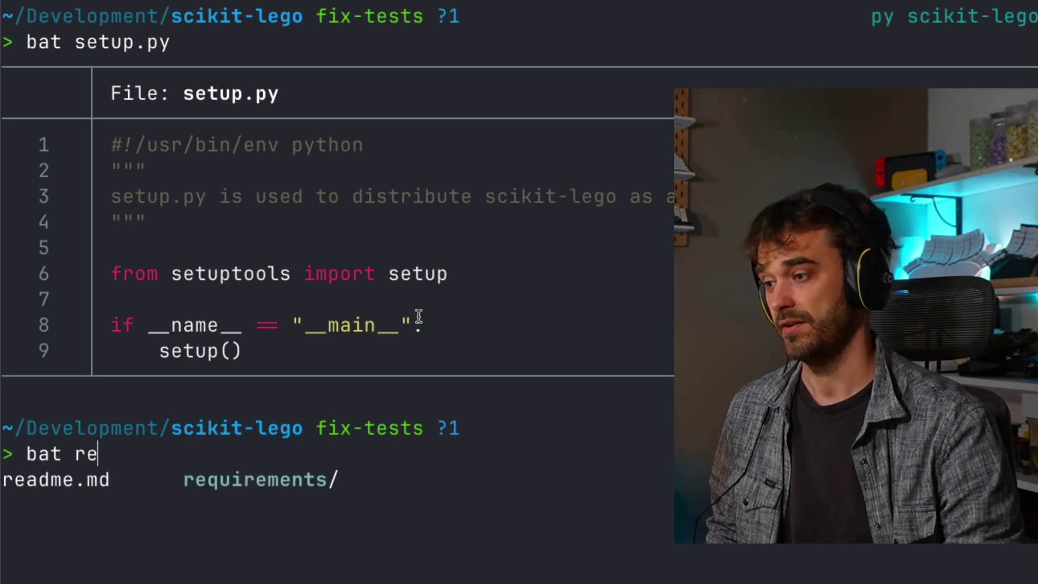
key("Tab")
key("Return")
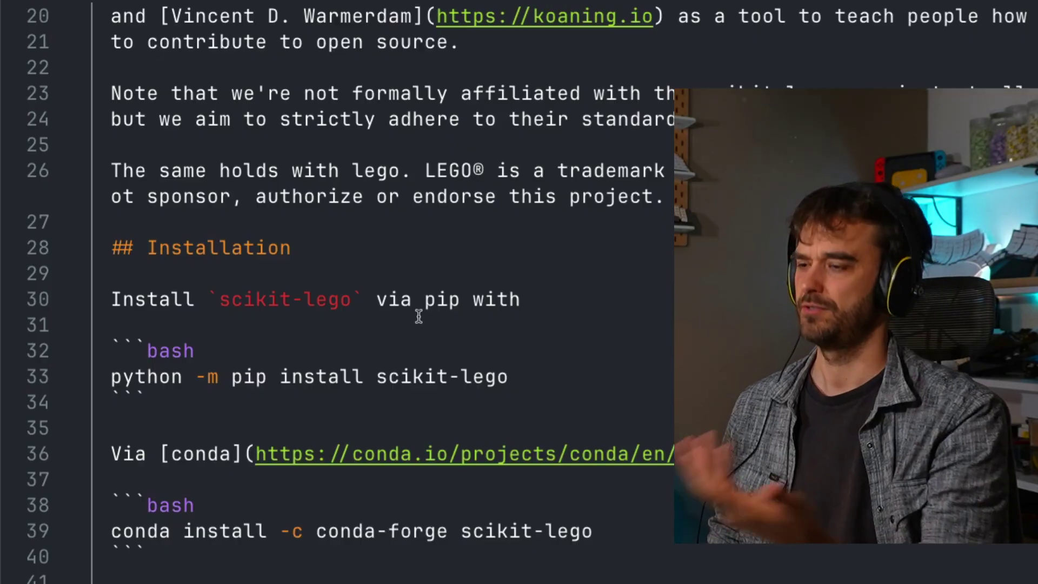
scroll(418, 317, "down", 5)
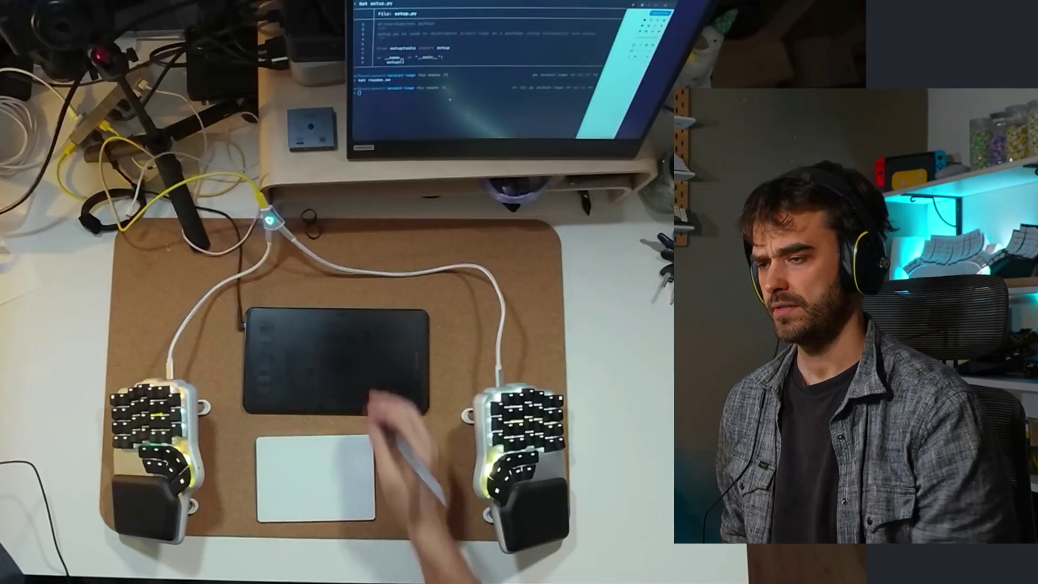
Step: Draw a test pen stroke over the terminal
mouse_move(420, 126)
left_mouse_down()
mouse_move(482, 70)
mouse_move(454, 97)
left_mouse_up()
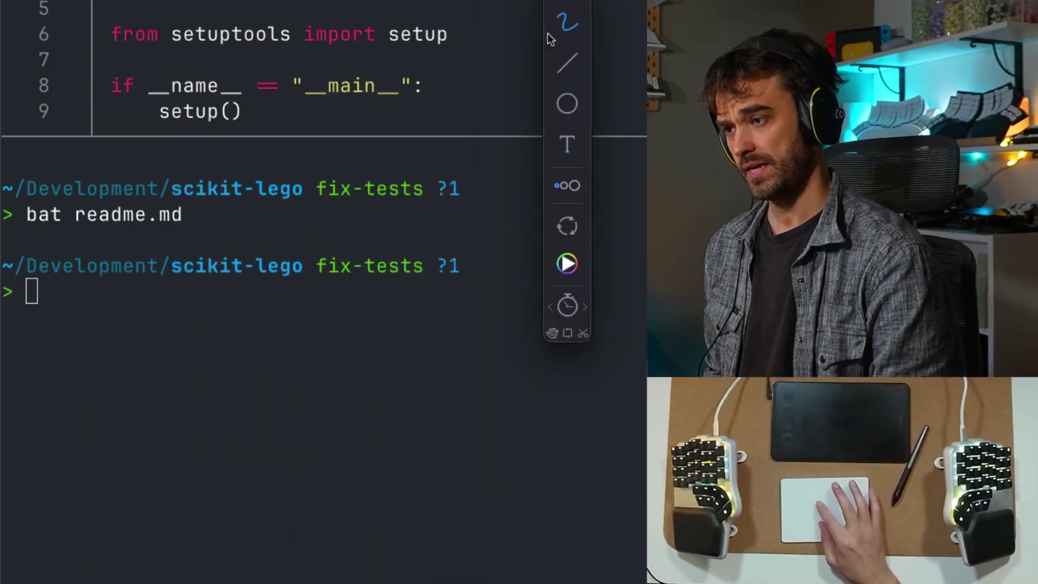
Step: Move the ScreenBrush toolbar away from the code, toggle the overlay, and circle setup() on line 9
left_click_drag(549, 36, 515, 292)
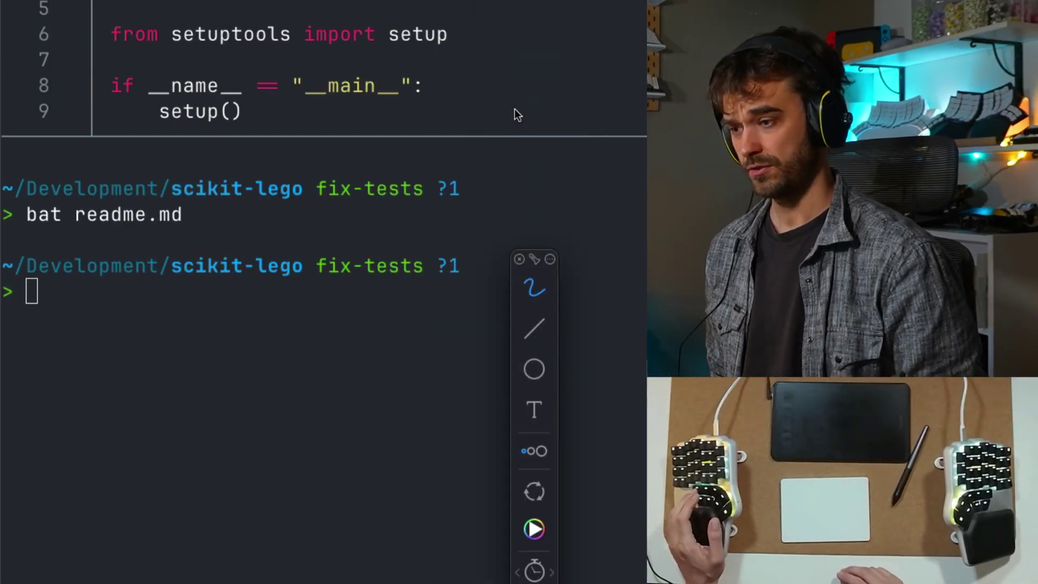
key("ctrl+h")
key("ctrl+h")
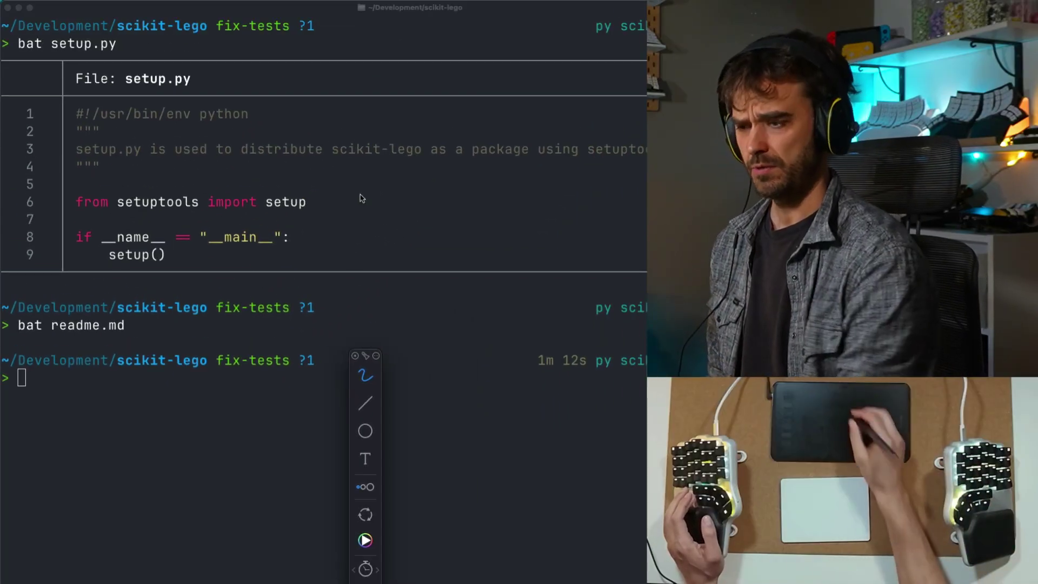
left_click_drag(119, 237, 102, 232)
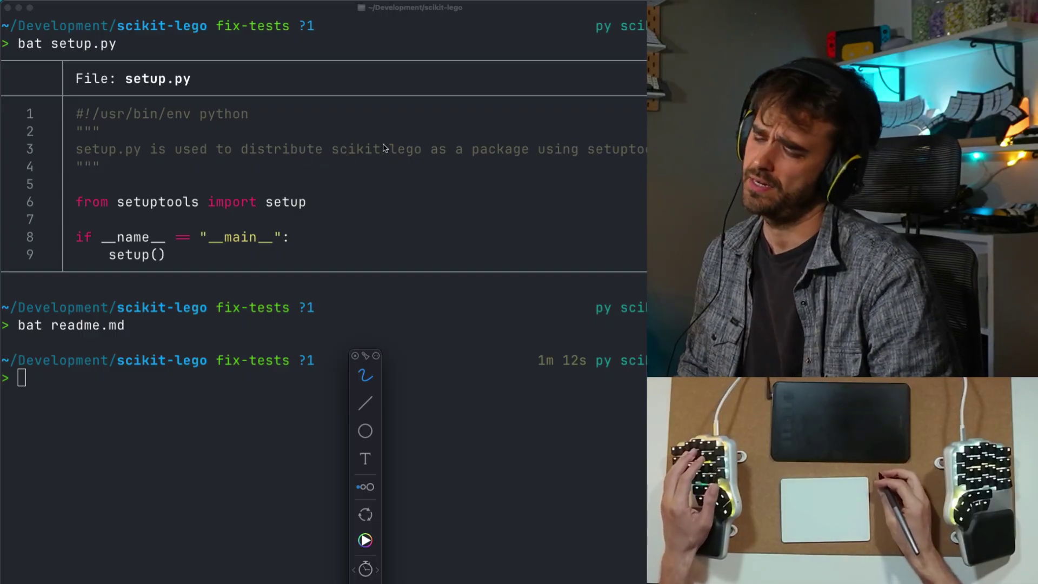
Step: Draw two wavy strokes down the setup.py listing, then switch to the tldraw browser window
mouse_move(466, 186)
left_mouse_down()
mouse_move(484, 175)
mouse_move(487, 390)
left_mouse_up()
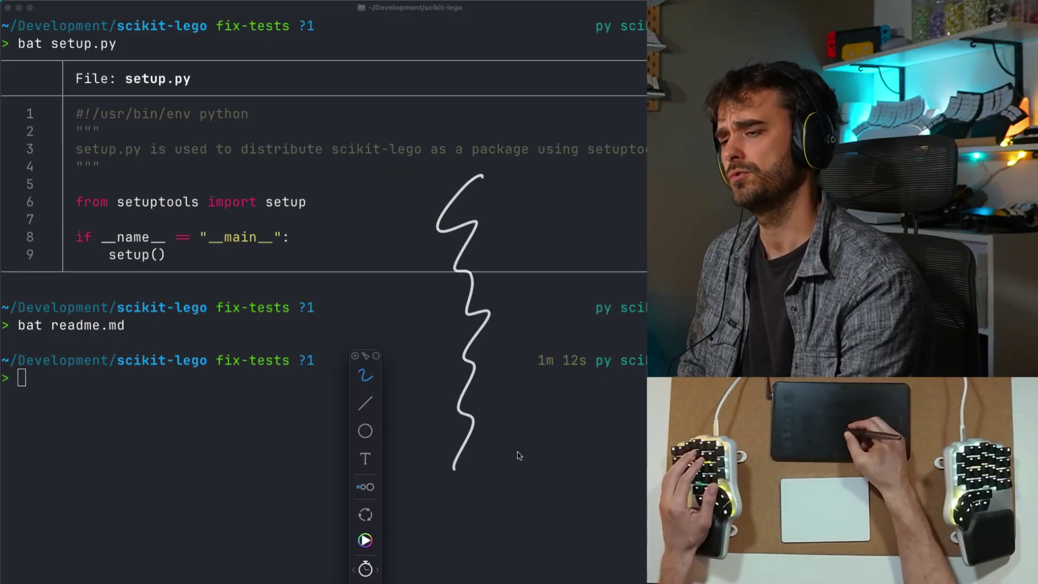
left_click_drag(480, 227, 520, 486)
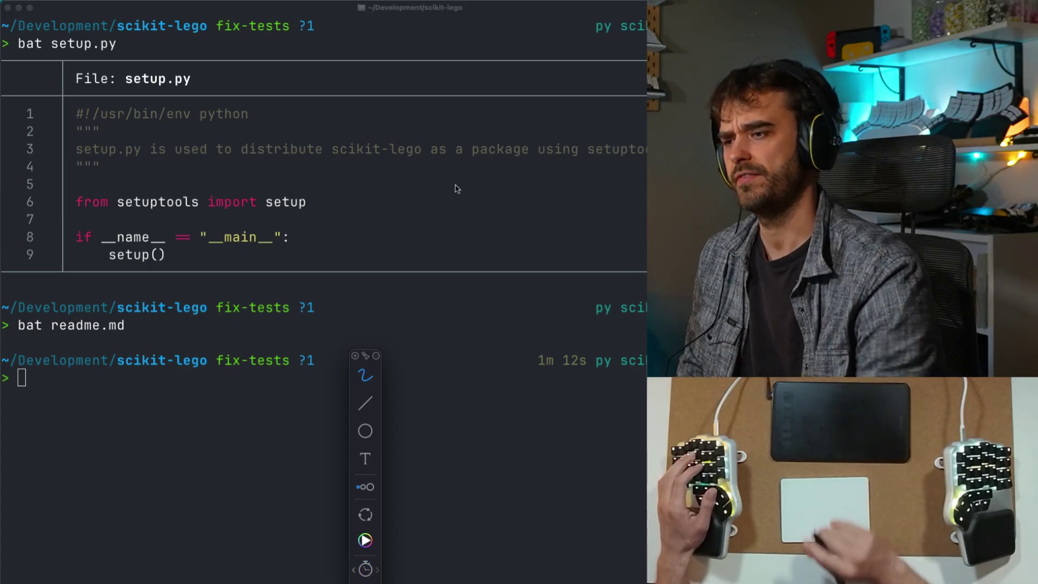
key("super+Tab")
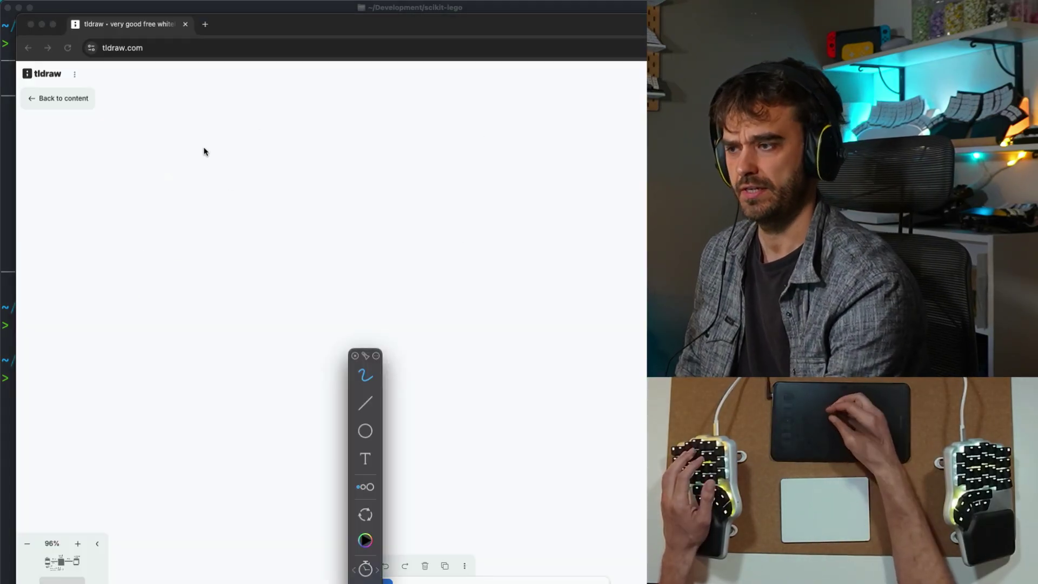
Step: Scribble a zigzag on the tldraw canvas, undo it, and return to Terminal
left_click_drag(126, 231, 147, 231)
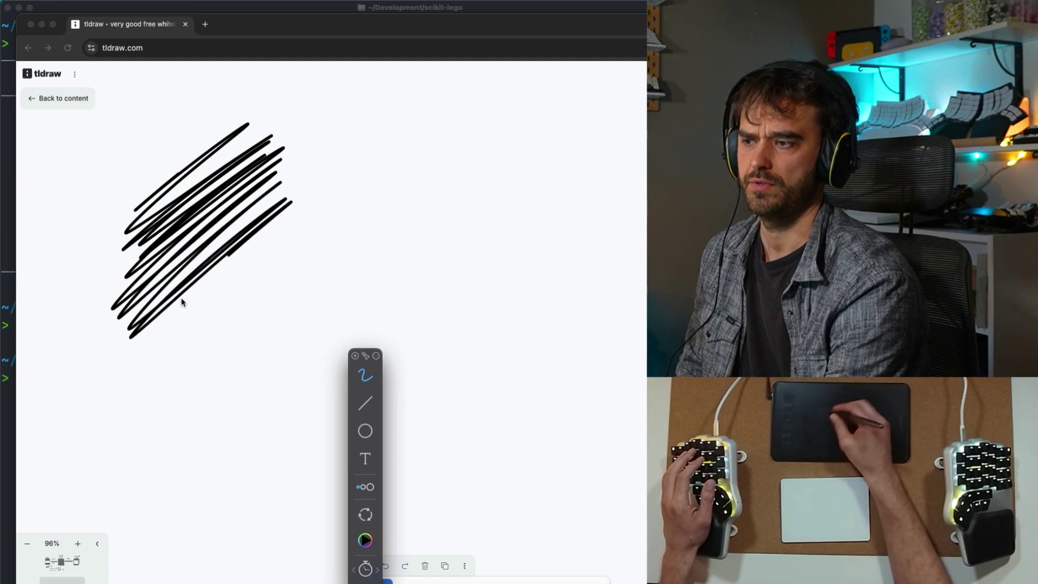
key("ctrl+z")
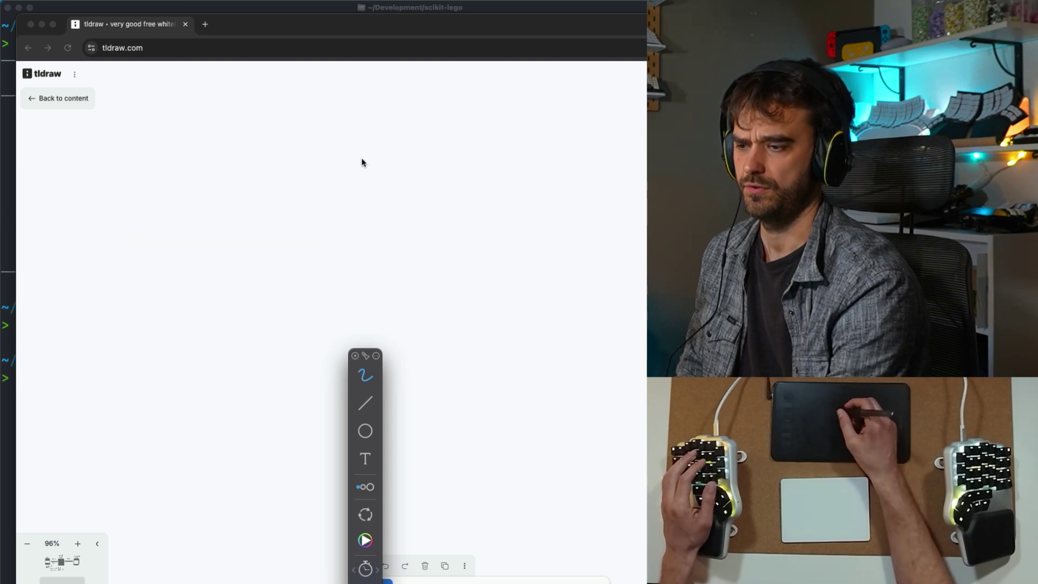
left_click(84, 213)
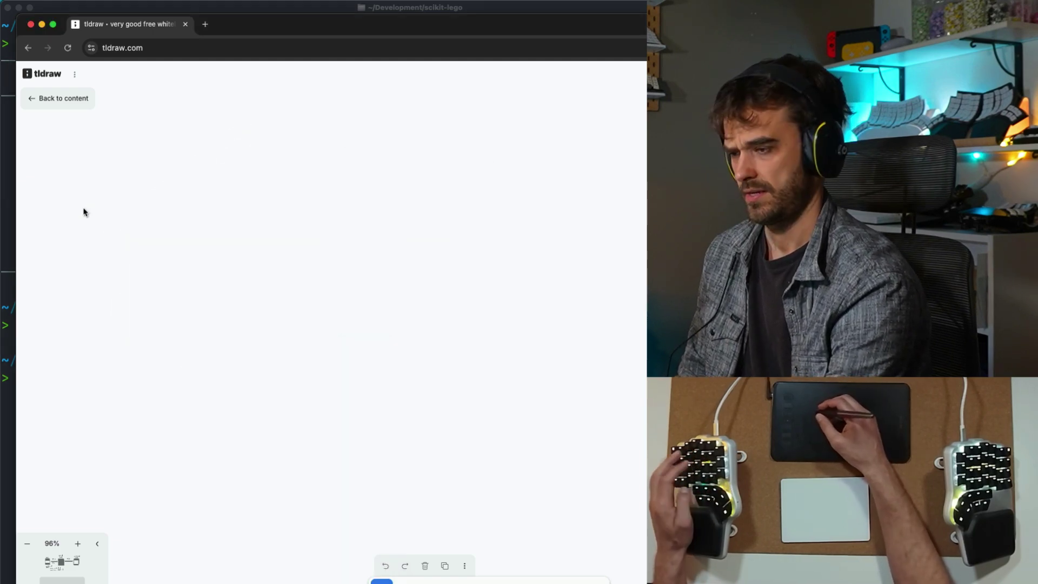
key("super+Tab")
Step: Sketch freehand strokes over the setup.py code, the docstring and the import line
left_click_drag(409, 113, 366, 151)
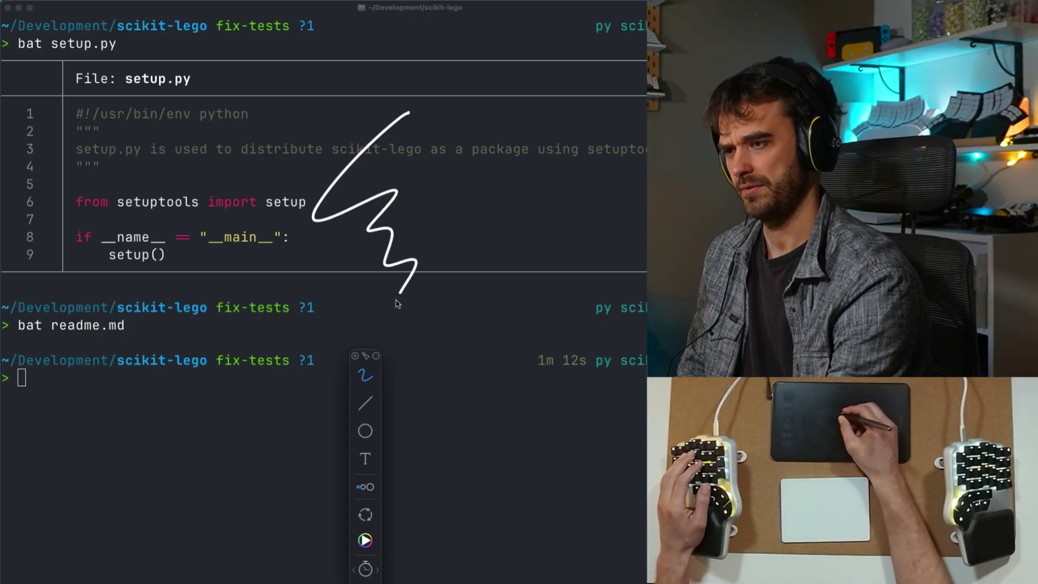
left_click_drag(398, 304, 494, 350)
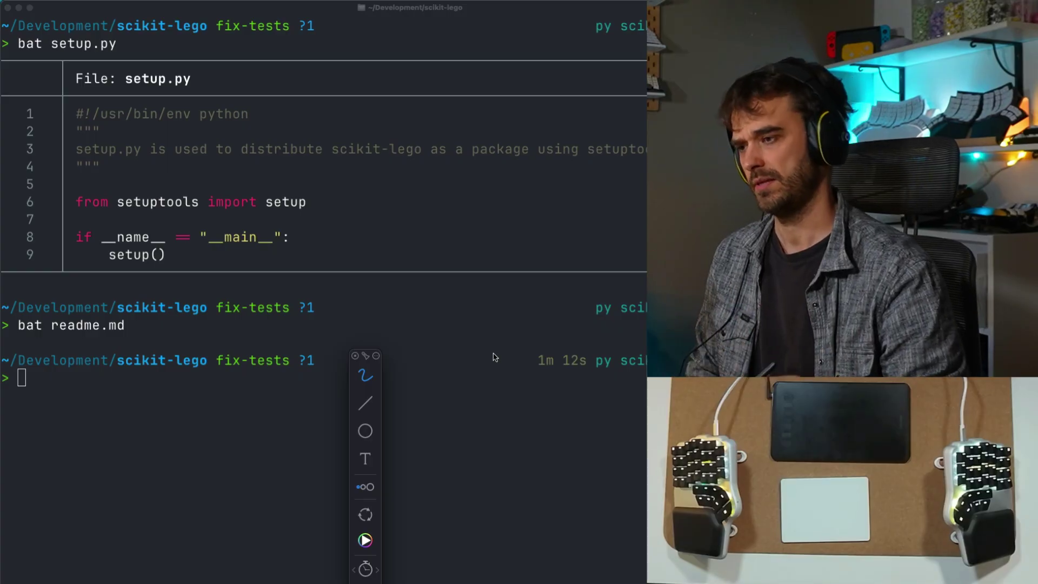
mouse_move(284, 118)
left_mouse_down()
mouse_move(237, 221)
mouse_move(471, 122)
left_mouse_up()
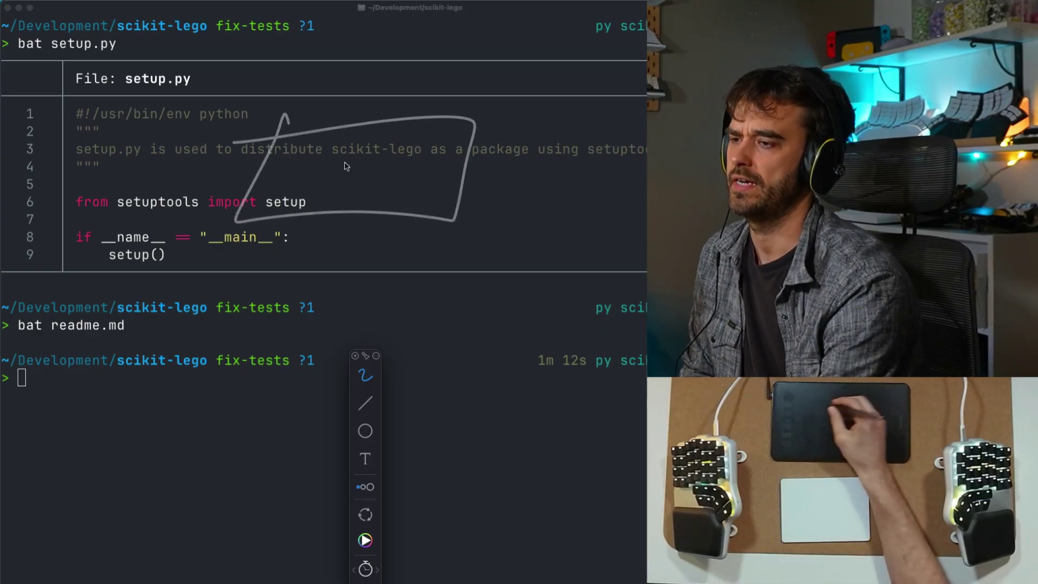
left_click_drag(357, 98, 349, 101)
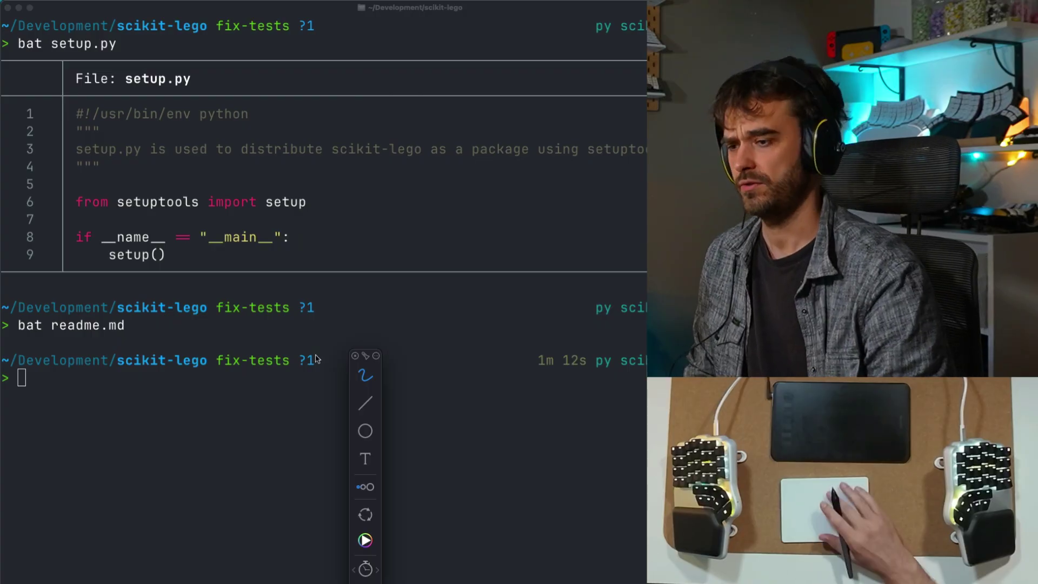
Step: Open and dismiss the pen colours, then outline 'setuptools' and box 'import setup'
left_click(366, 541)
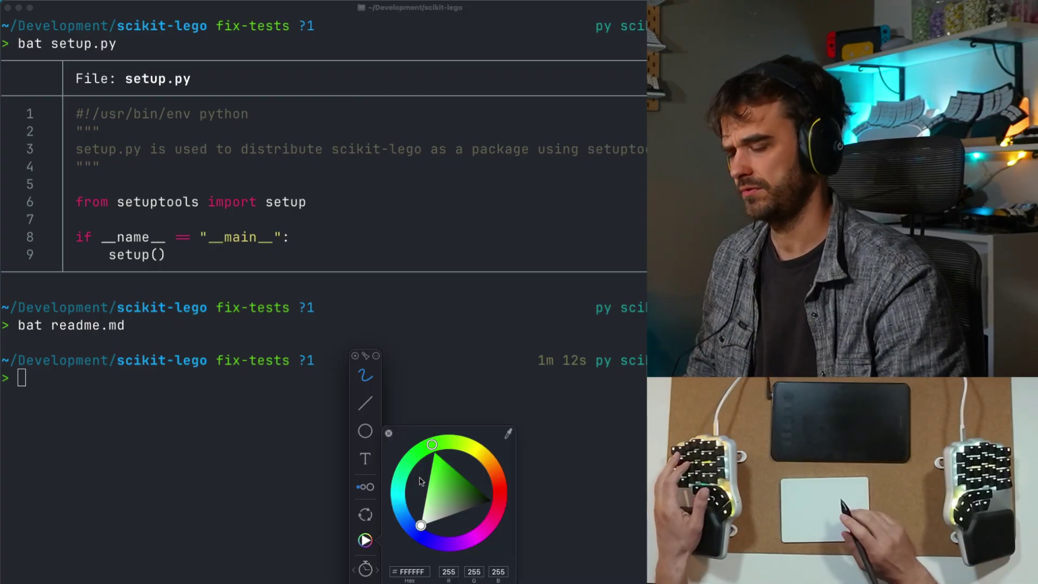
key("Escape")
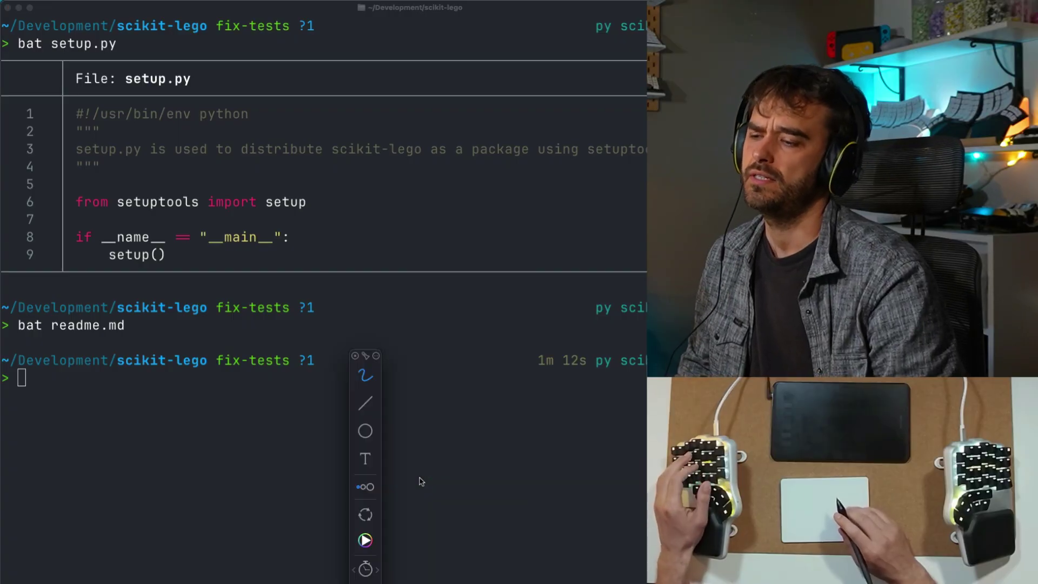
left_click_drag(253, 183, 248, 202)
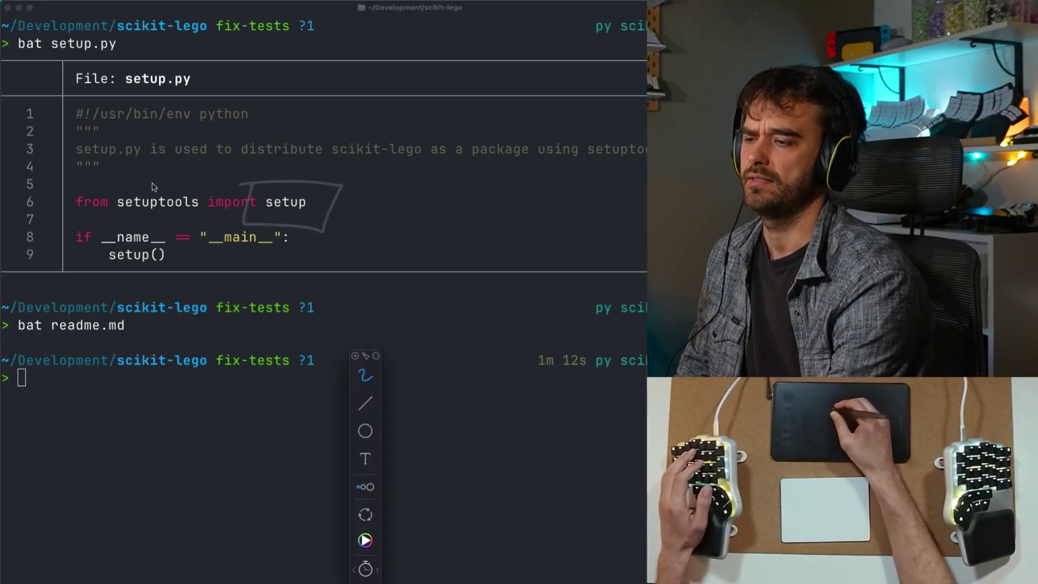
left_click_drag(114, 203, 234, 205)
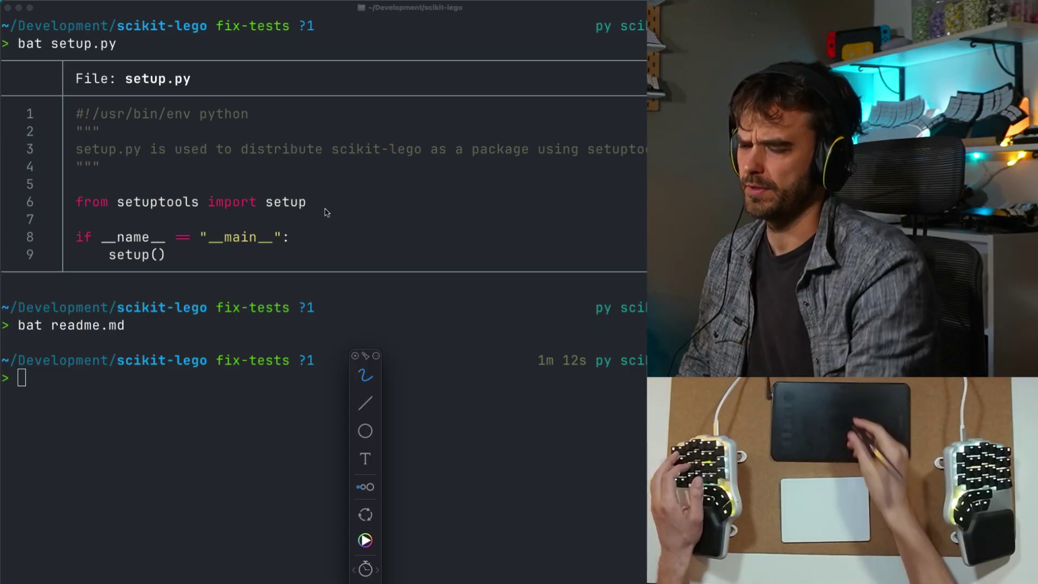
left_click_drag(345, 202, 250, 180)
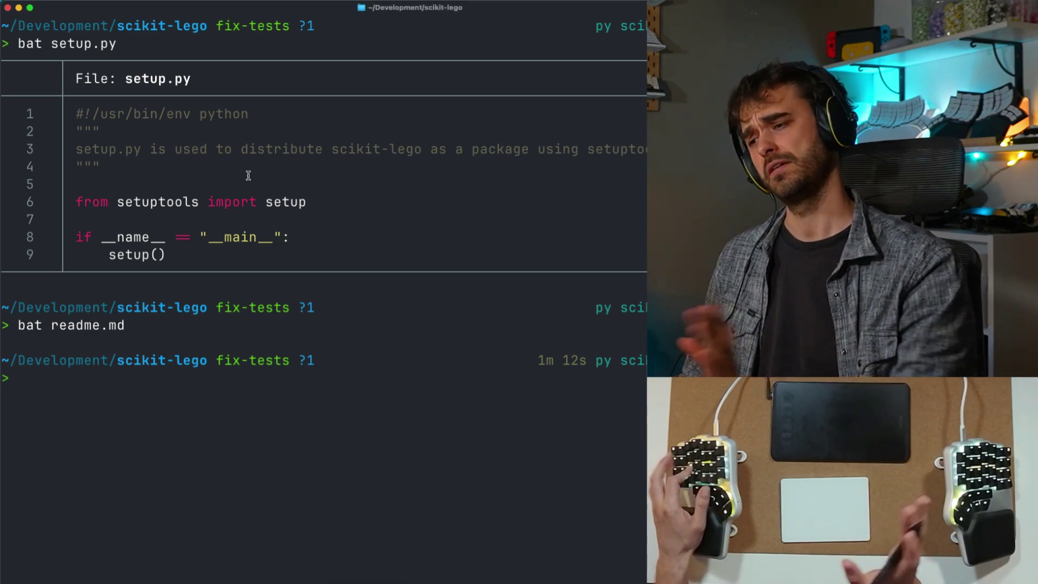
Step: In tldraw, draw three test curves on the canvas and undo them
key("super+Tab")
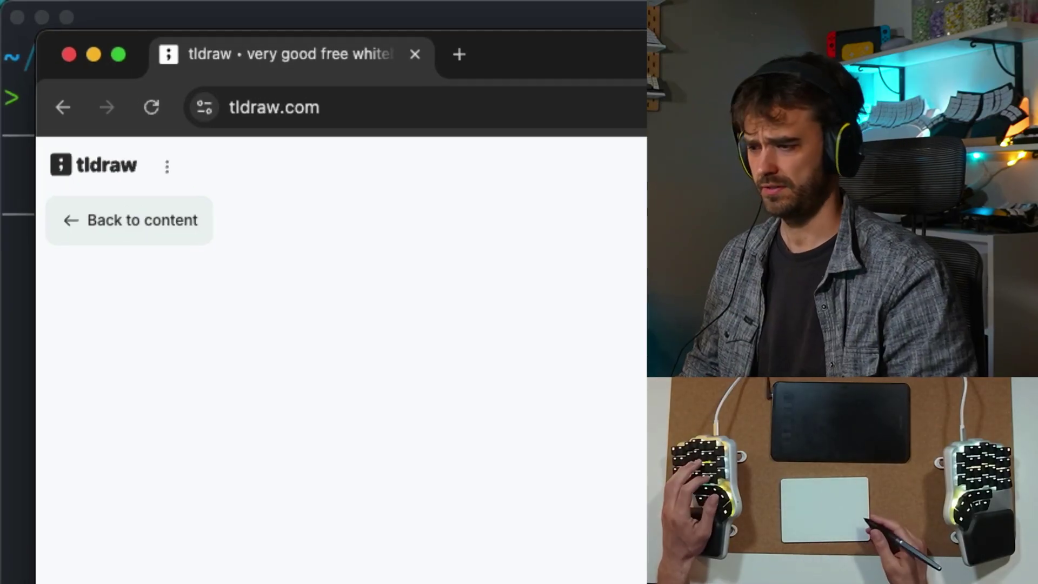
left_click_drag(260, 143, 240, 304)
left_click_drag(324, 193, 315, 361)
left_click_drag(440, 217, 473, 358)
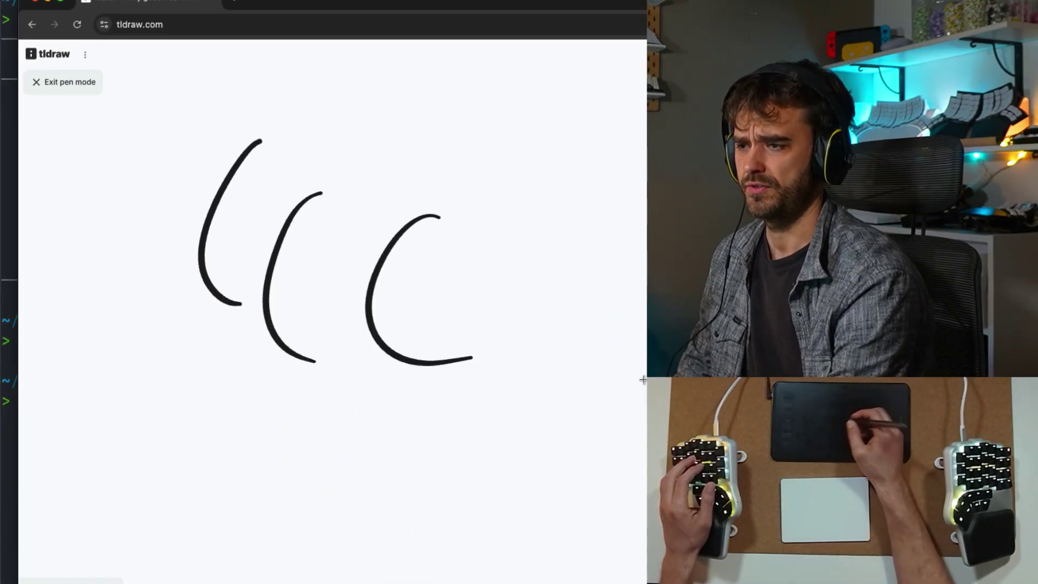
key("ctrl+z")
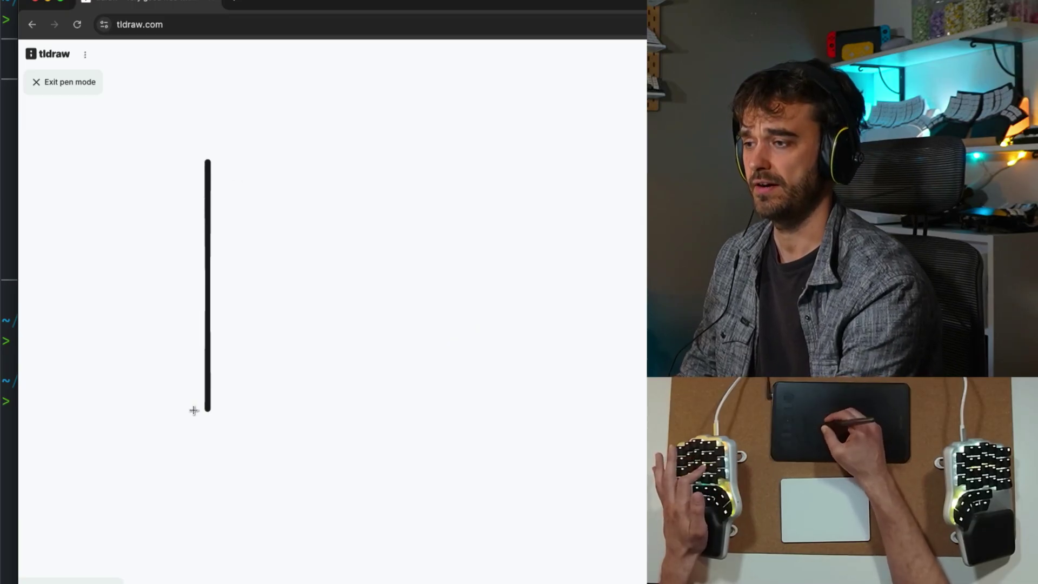
Step: Draw a freehand rectangle and an arrow pointing up at the tldraw.com address
left_click_drag(282, 404, 526, 401)
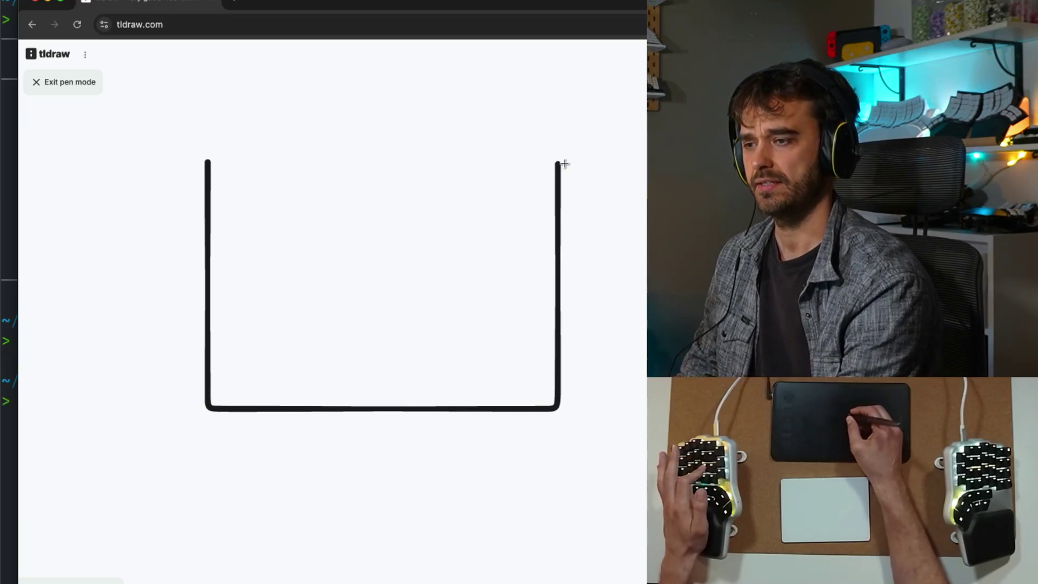
left_click_drag(495, 148, 263, 144)
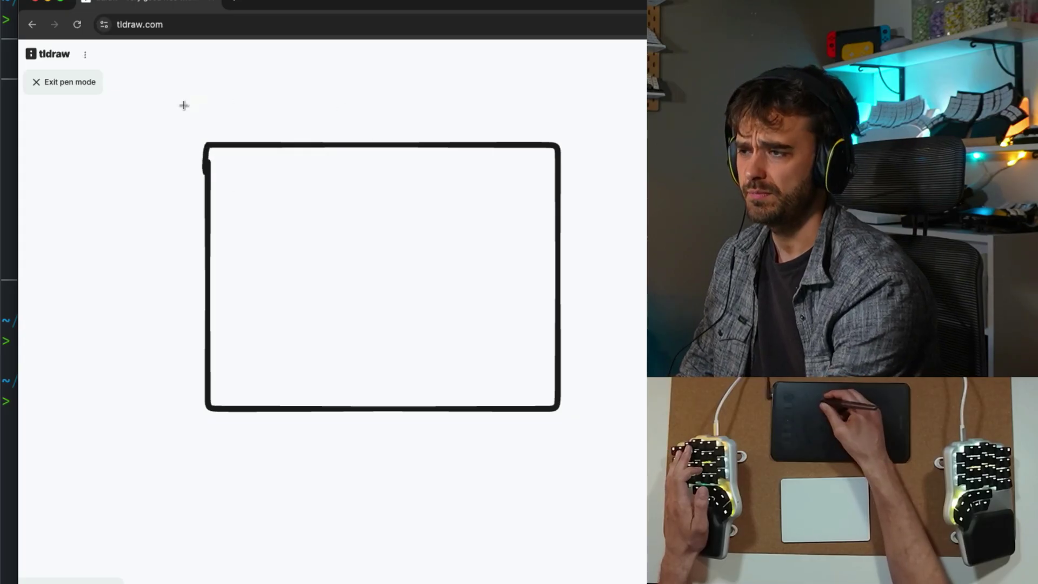
left_click_drag(150, 52, 180, 75)
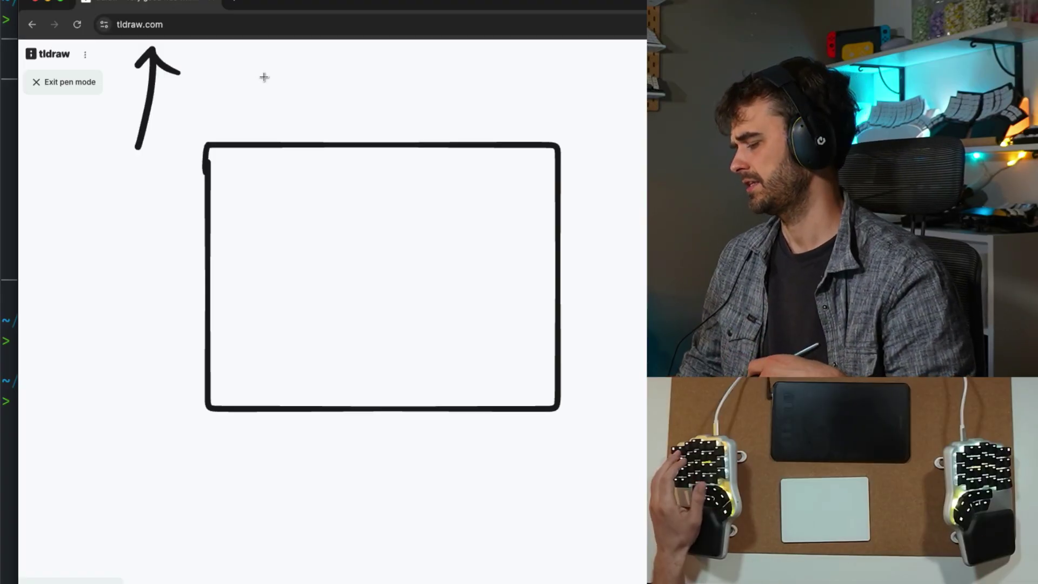
Step: Leave tldraw pen drawing mode with Escape
key("Escape")
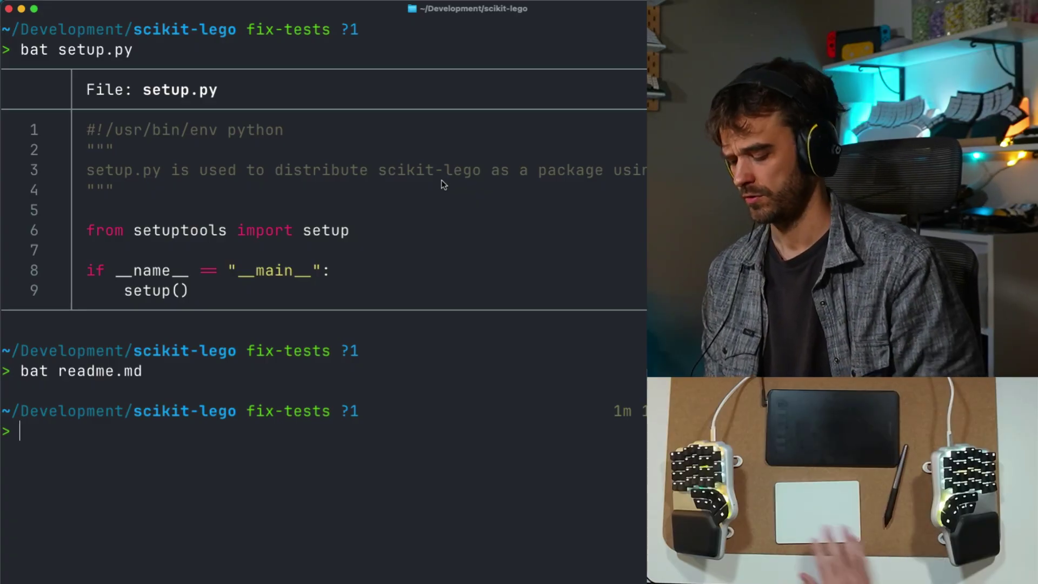
Step: Clear the stray terminal text selection and bring up the ScreenBrush annotation toolbar with Ctrl+F9
left_click_drag(81, 210, 154, 236)
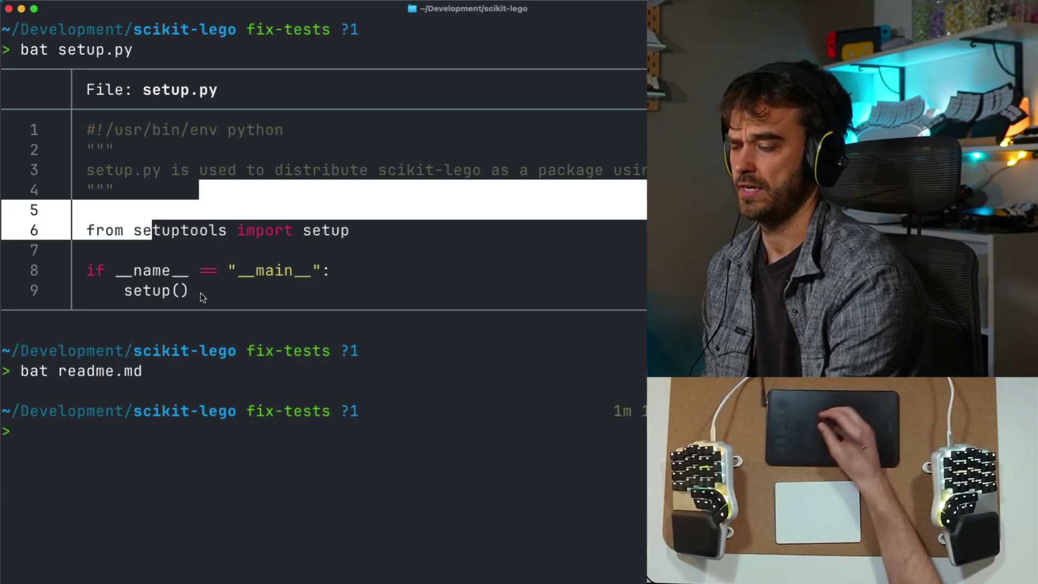
left_click(385, 247)
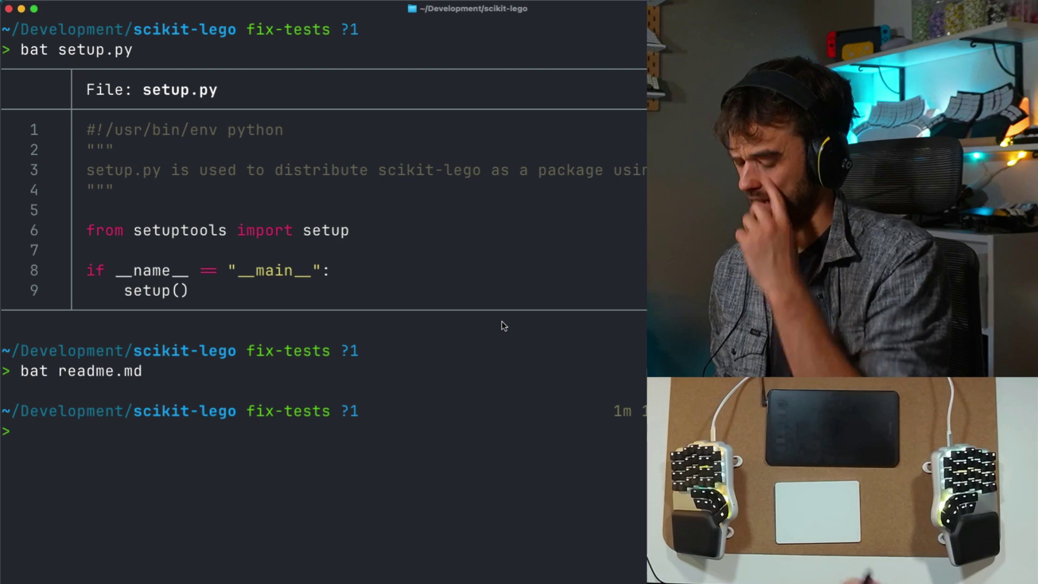
key("ctrl+F9")
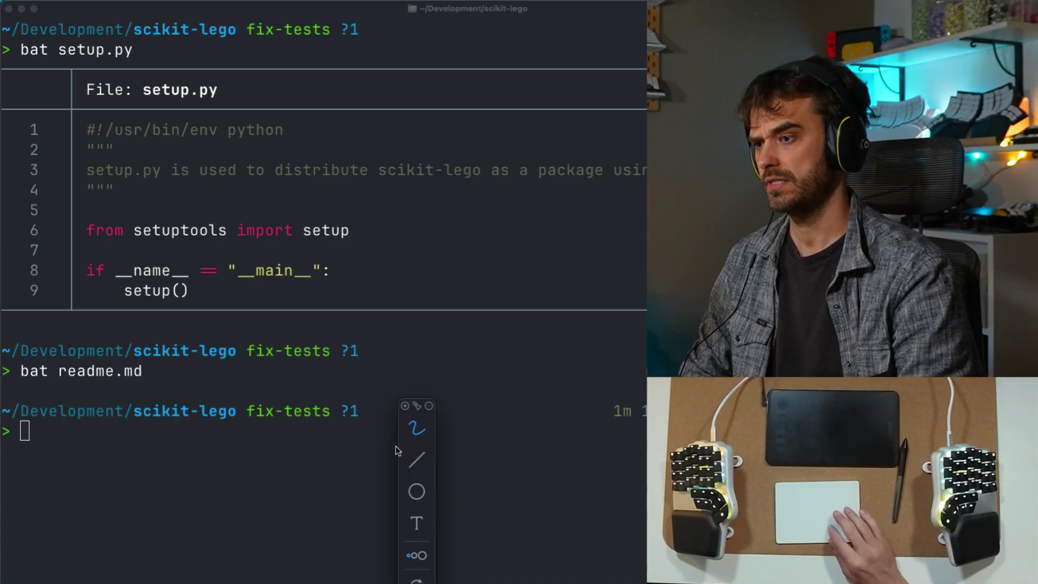
Step: Move the ScreenBrush toolbar up the screen, then dismiss the overlay with Escape
left_click_drag(405, 406, 444, 142)
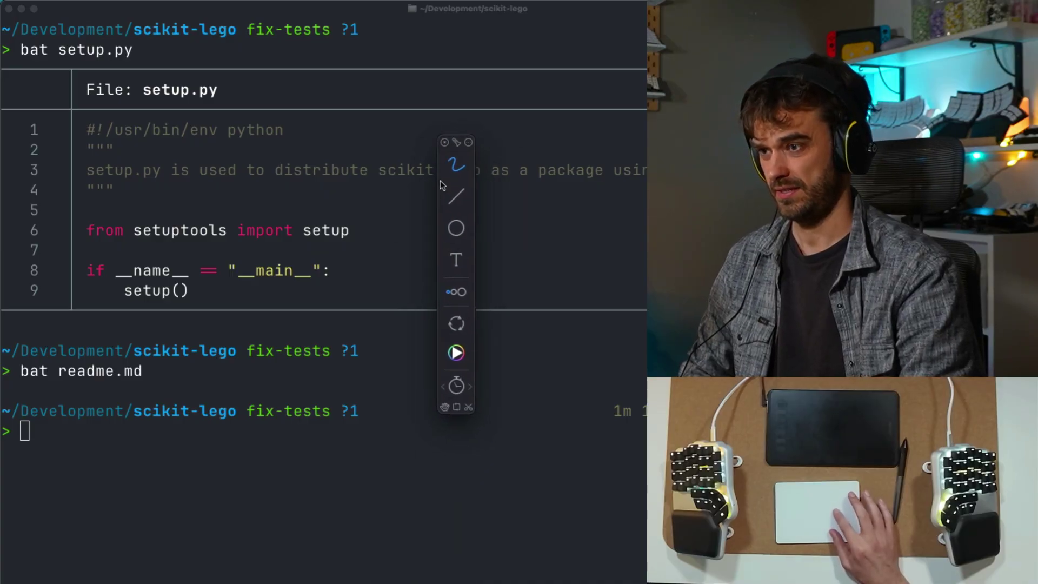
key("Escape")
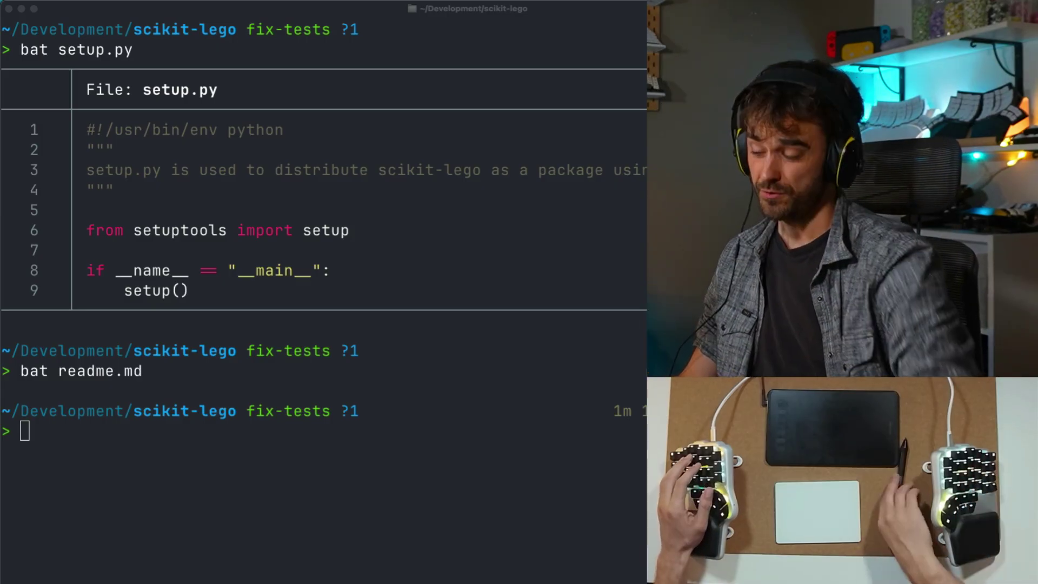
Step: Draw a white wavy freehand stroke beside the setup import on line 6
left_click_drag(330, 372, 377, 260)
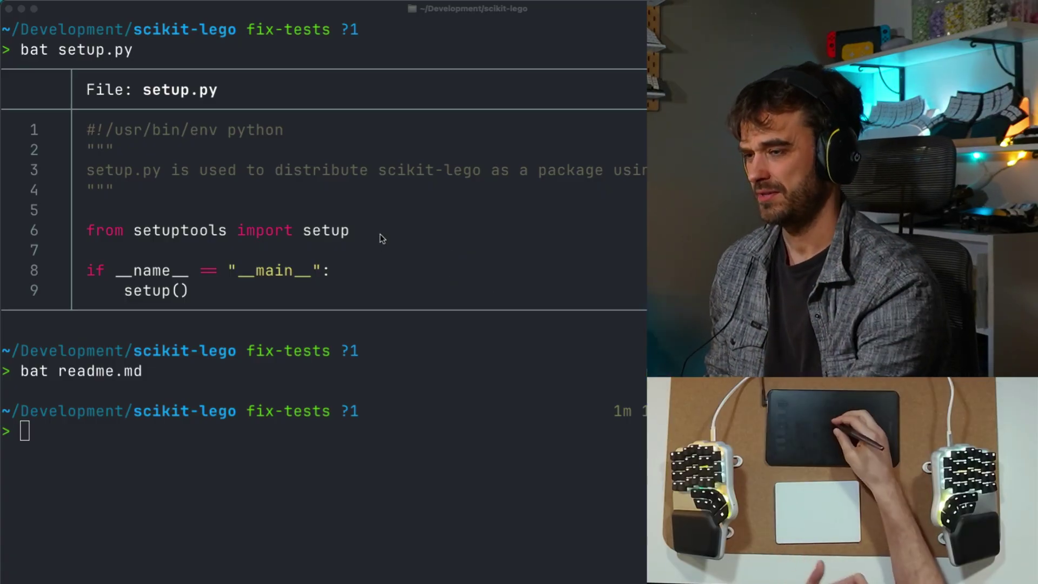
left_click_drag(373, 275, 393, 220)
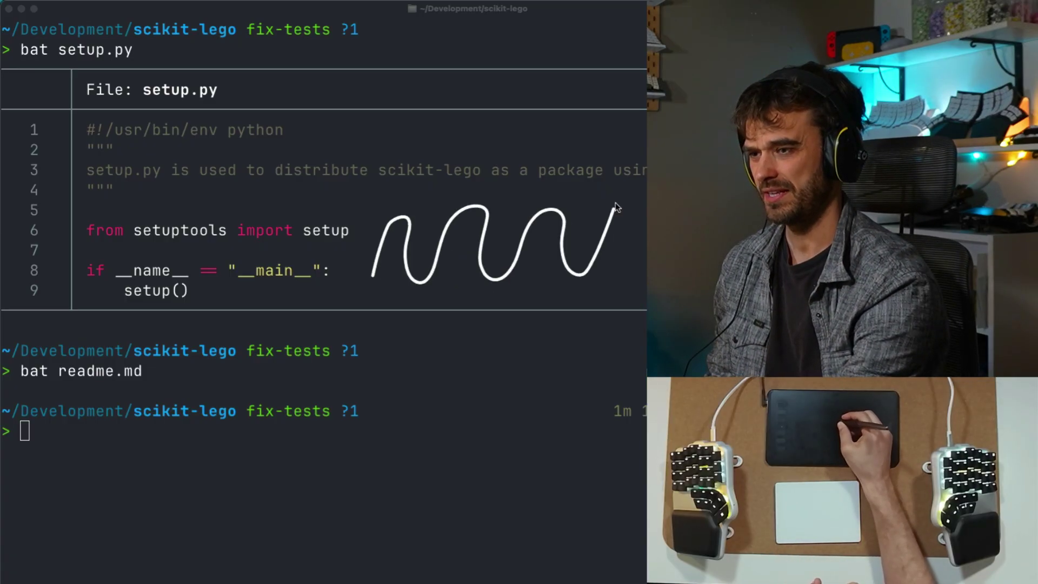